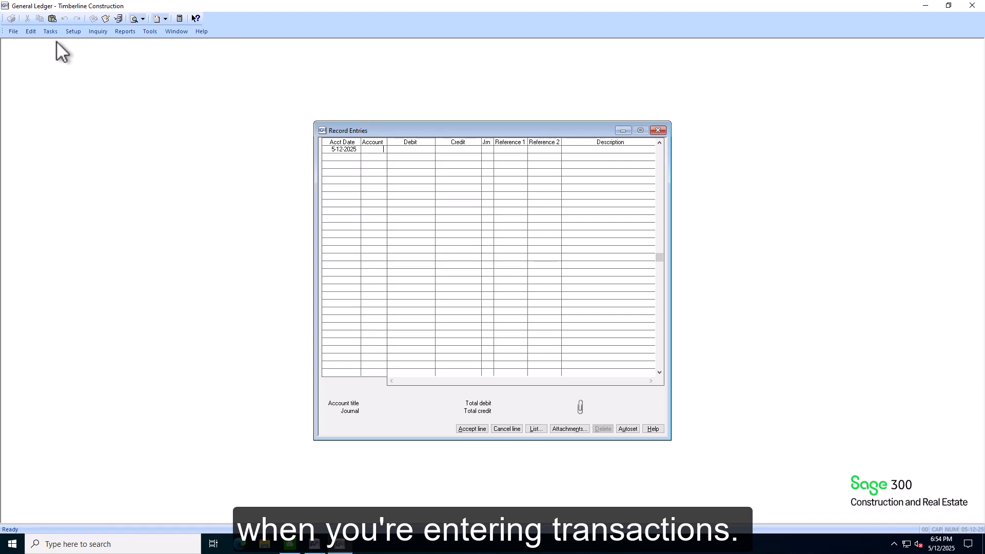
Look up accounts starting with 2 in the new entry's account list, and close the list and the entry window.
left_click(534, 428)
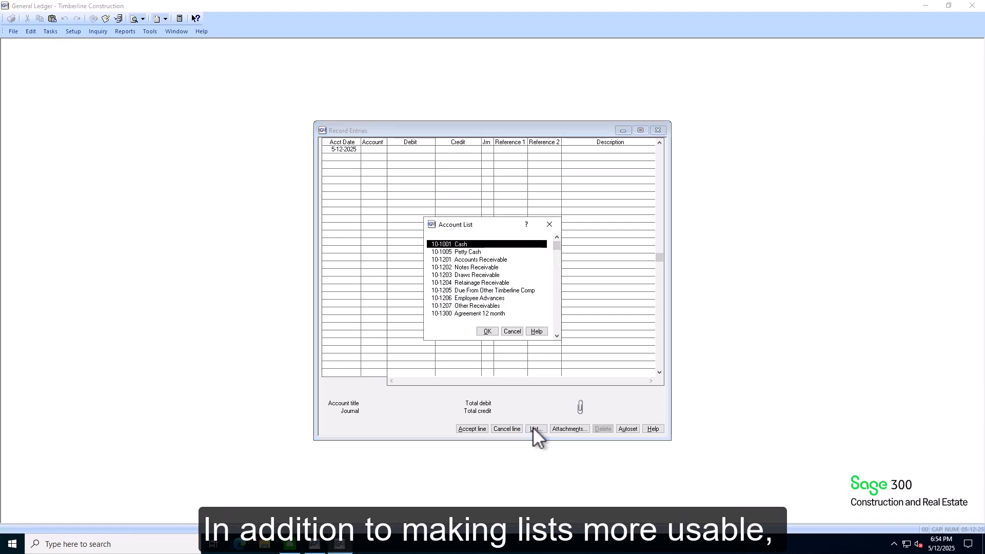
key("2")
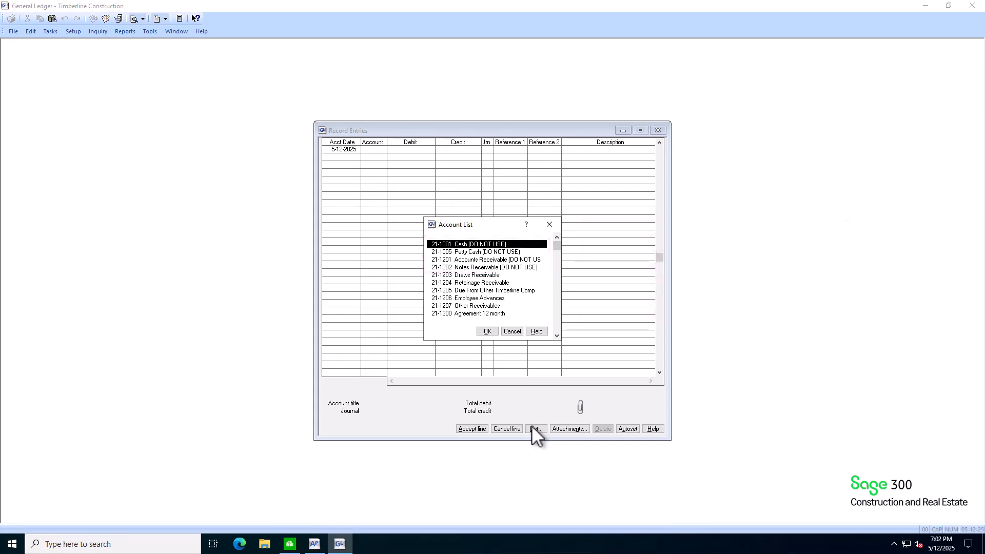
left_click(511, 331)
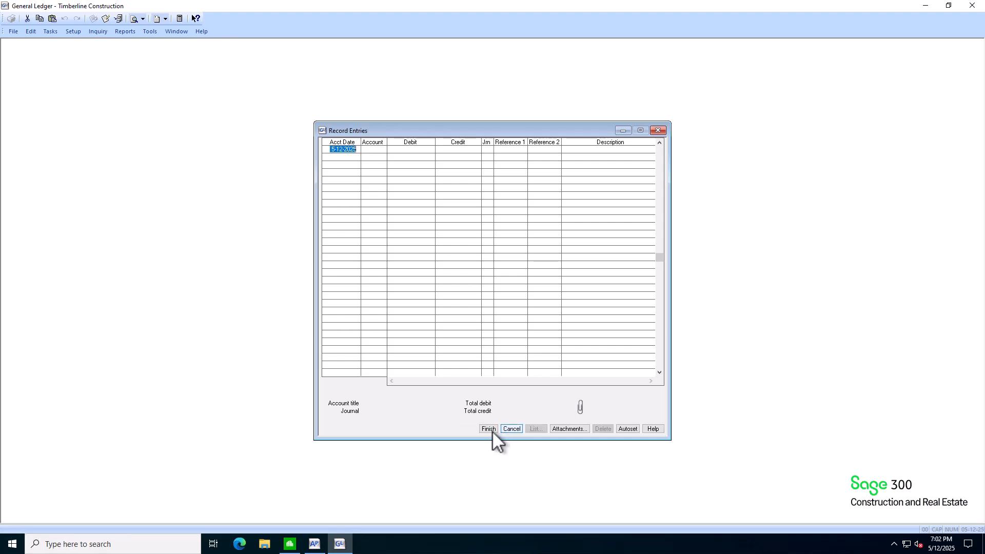
left_click(491, 429)
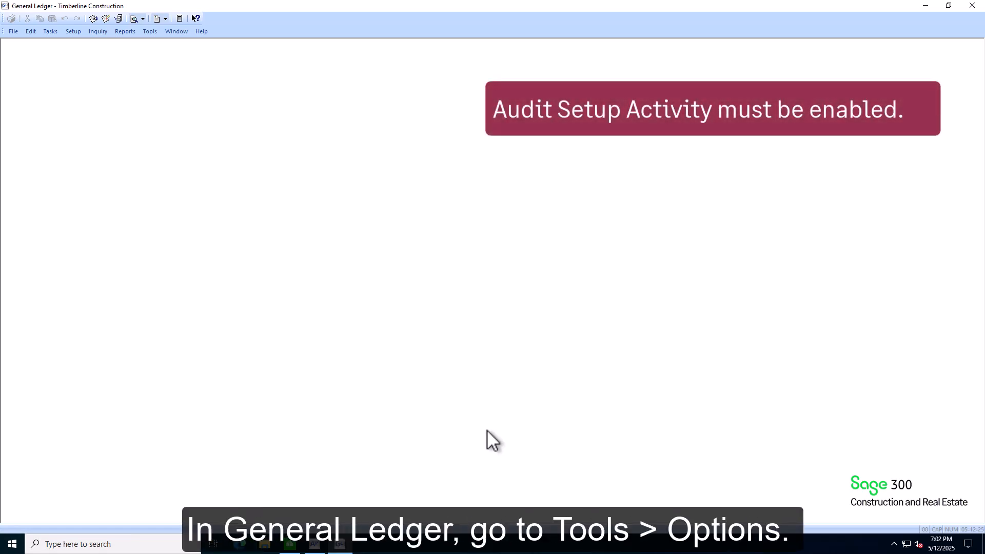
Enable auditing of setup activity in the General Ledger options.
left_click(150, 32)
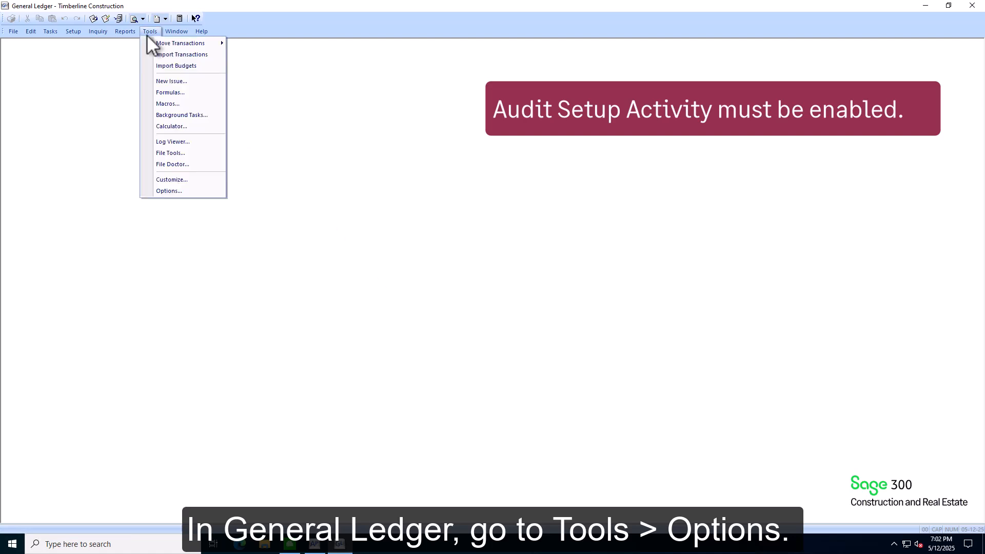
left_click(184, 193)
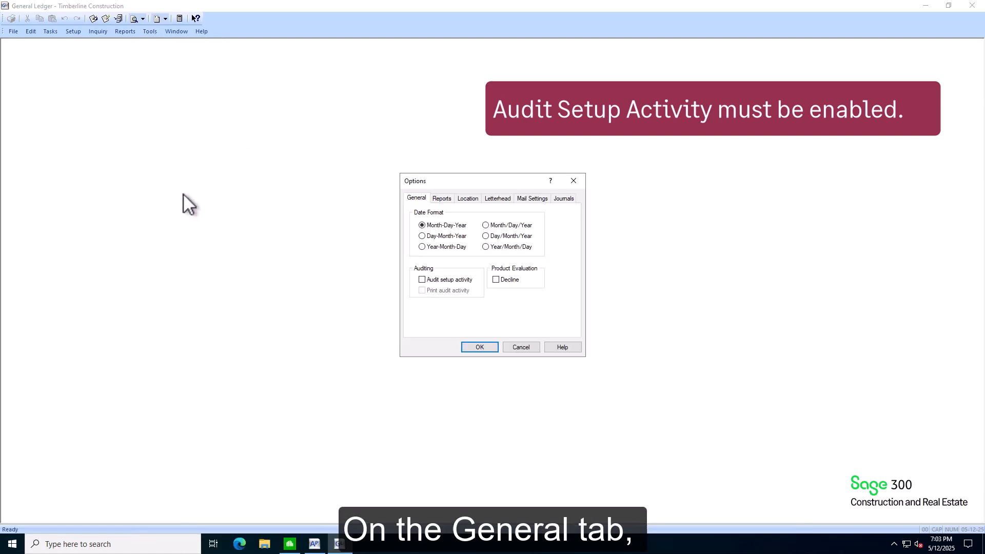
left_click(458, 281)
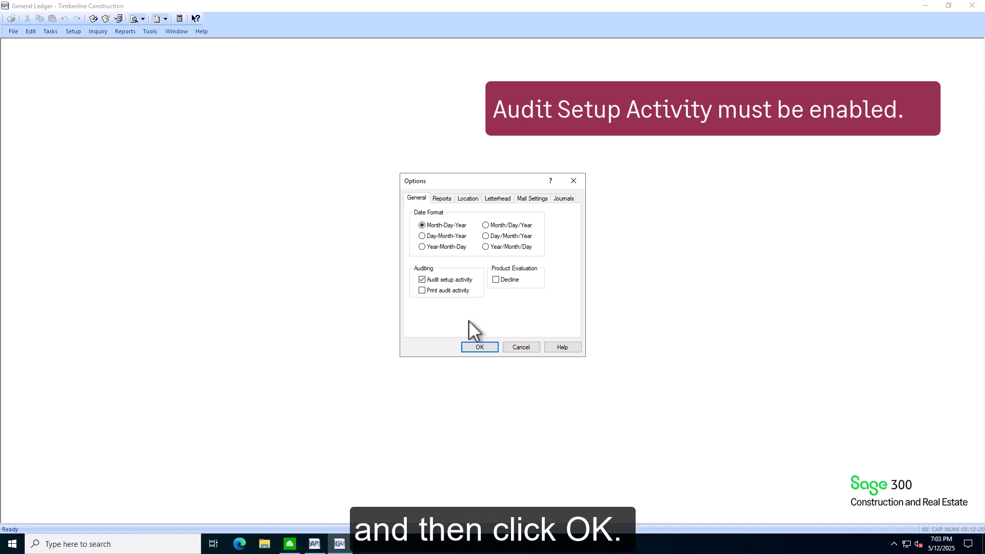
left_click(481, 348)
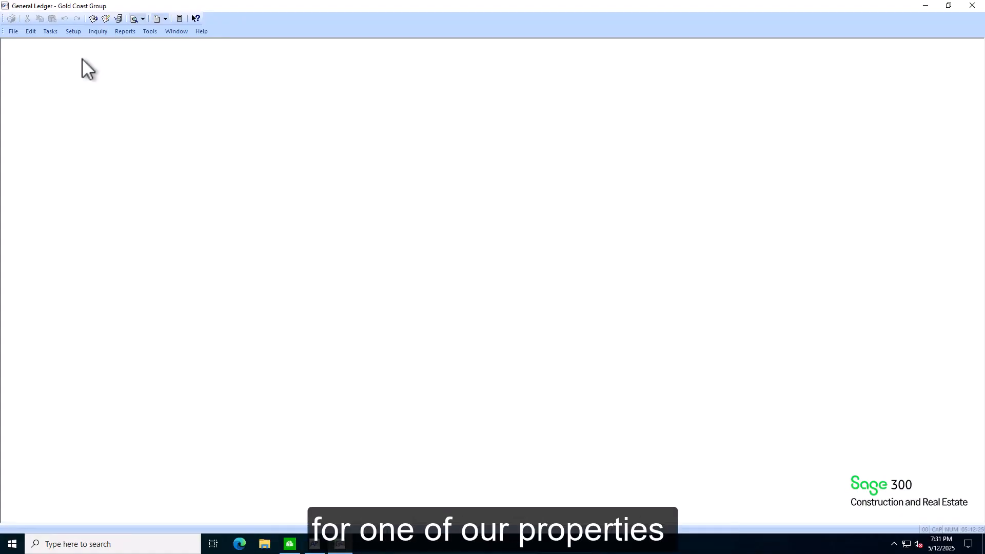
left_click(72, 33)
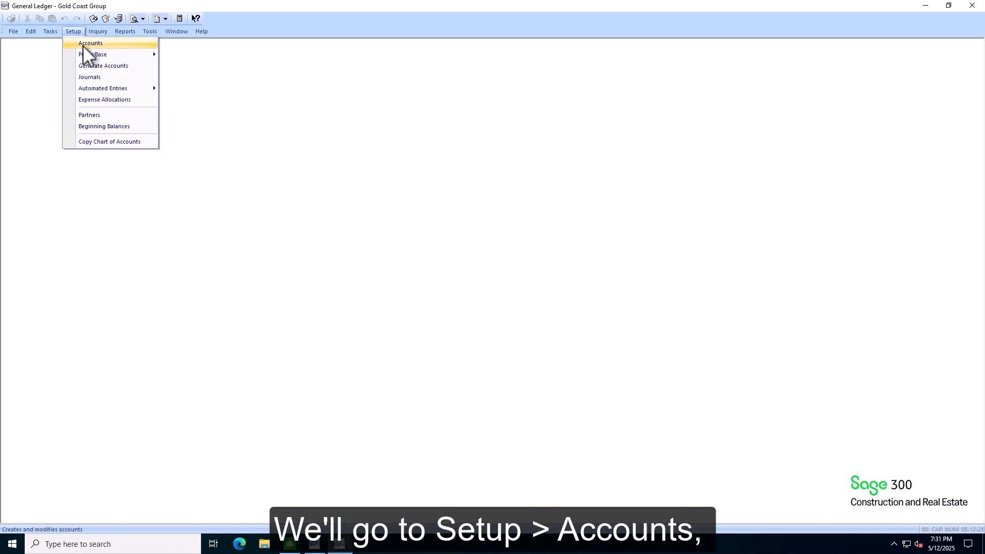
left_click(83, 46)
left_click(409, 388)
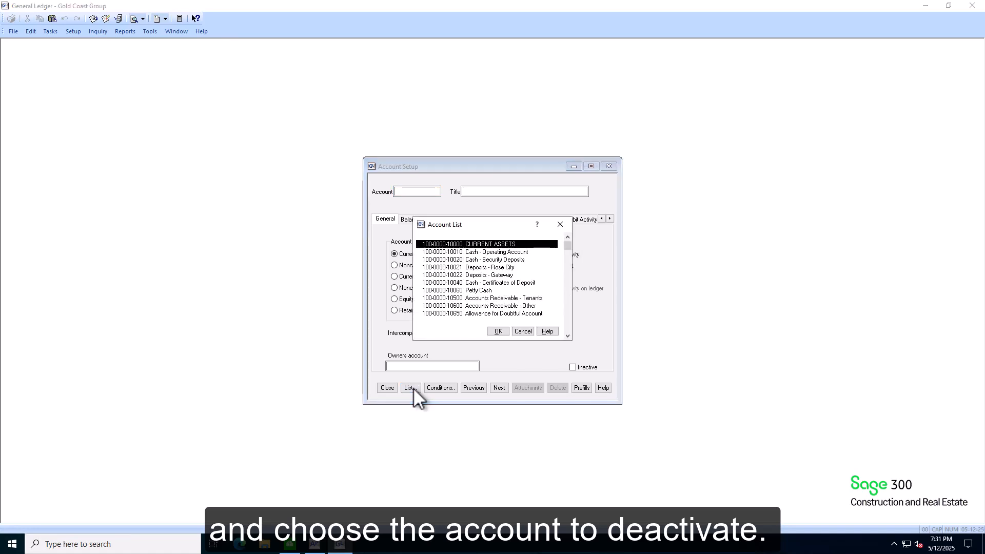
type("400-5200-26000")
key("Return")
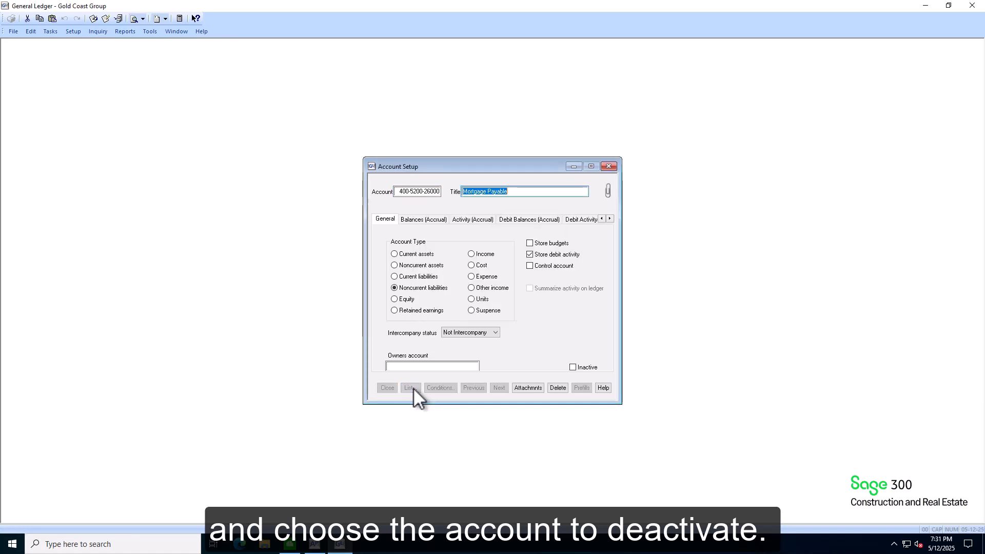
key("Return")
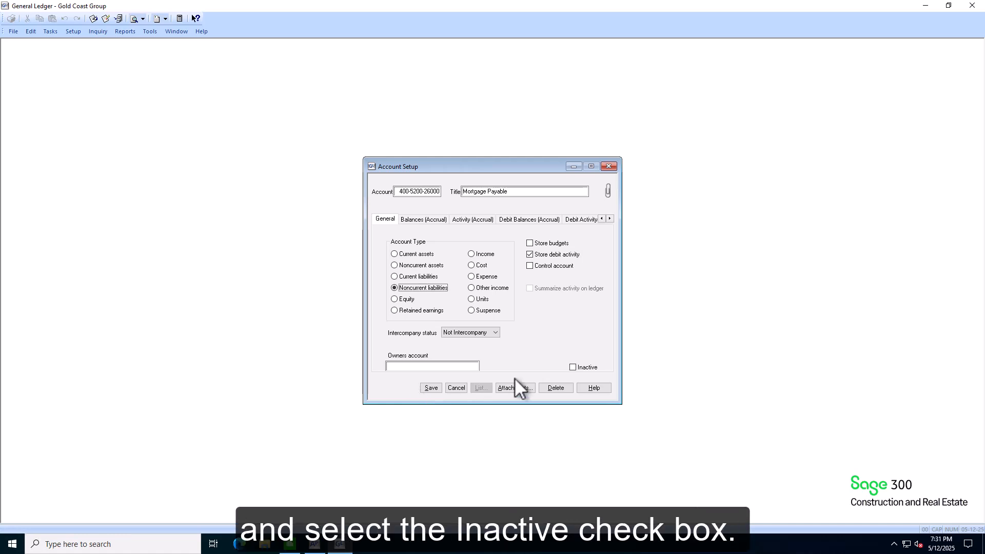
left_click(570, 369)
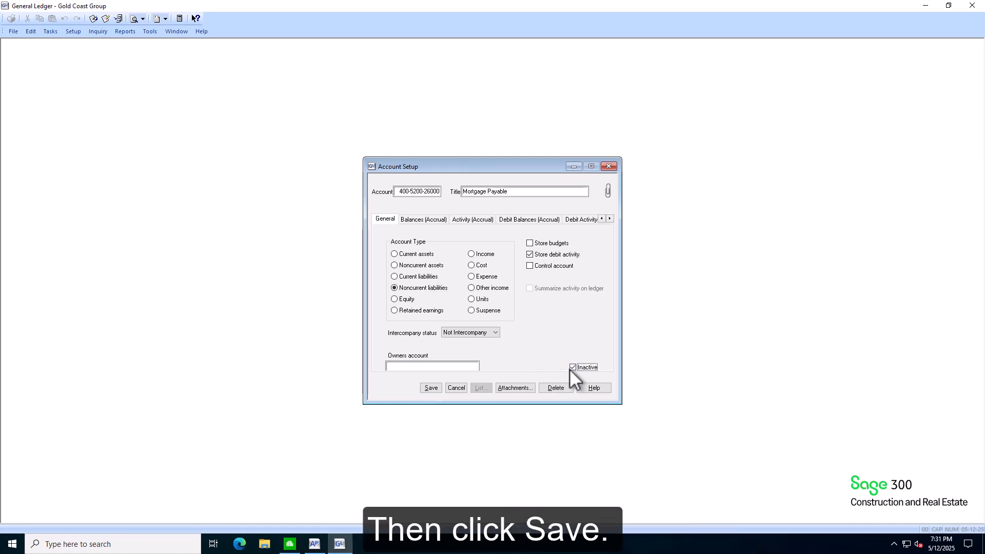
left_click(432, 390)
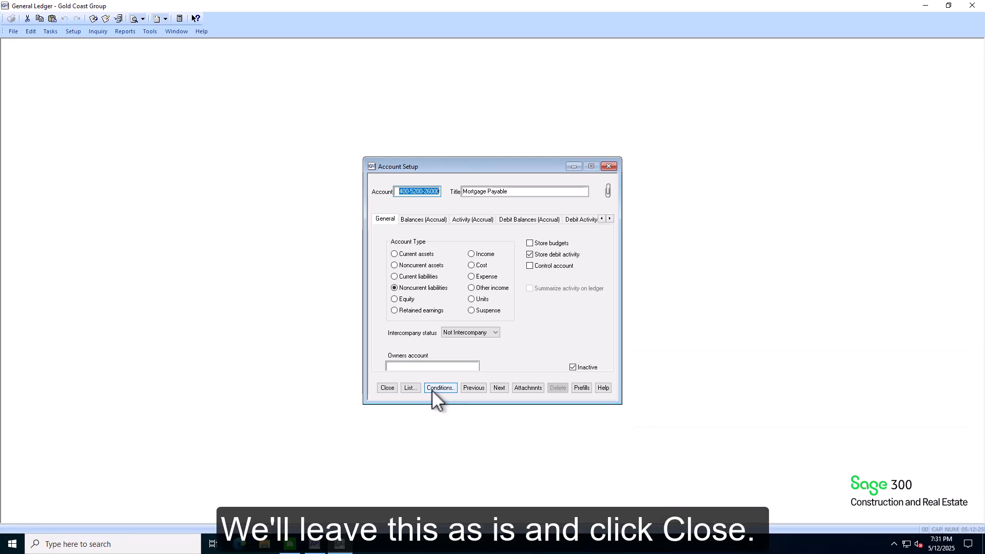
left_click(387, 388)
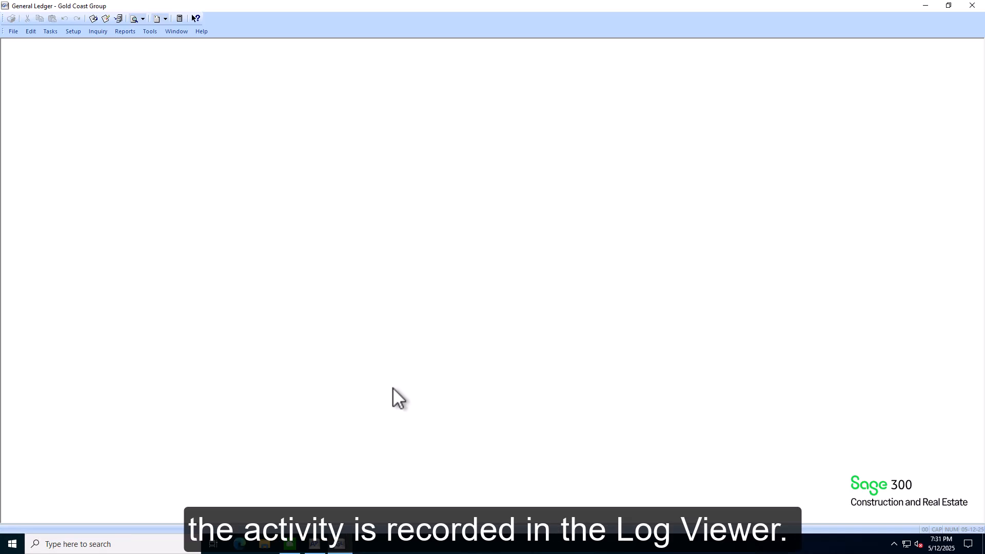
left_click(155, 33)
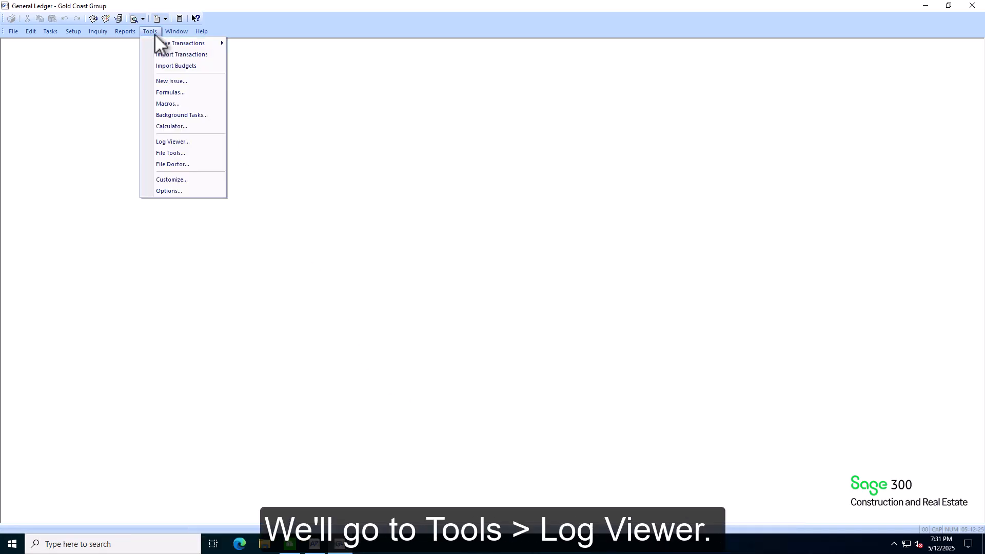
left_click(174, 142)
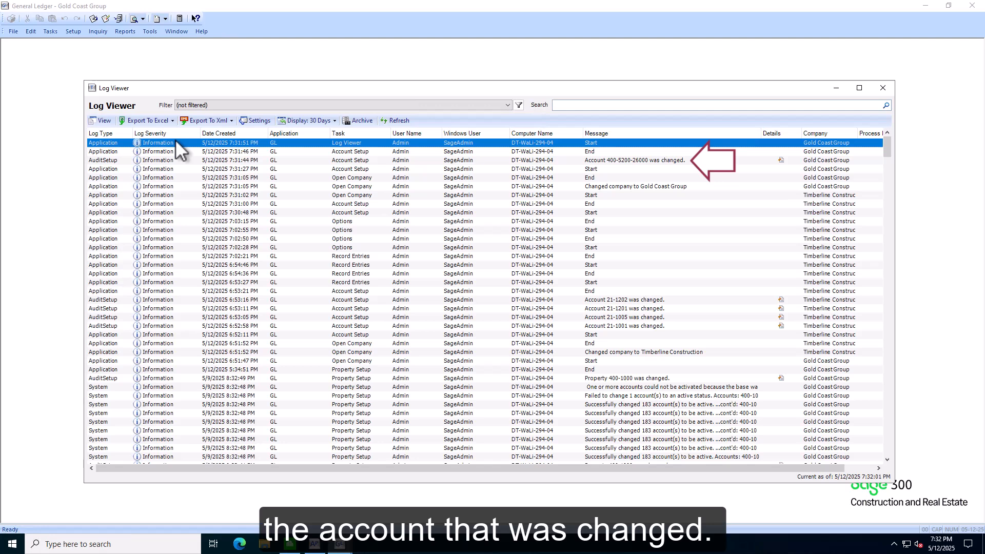
double_click(781, 160)
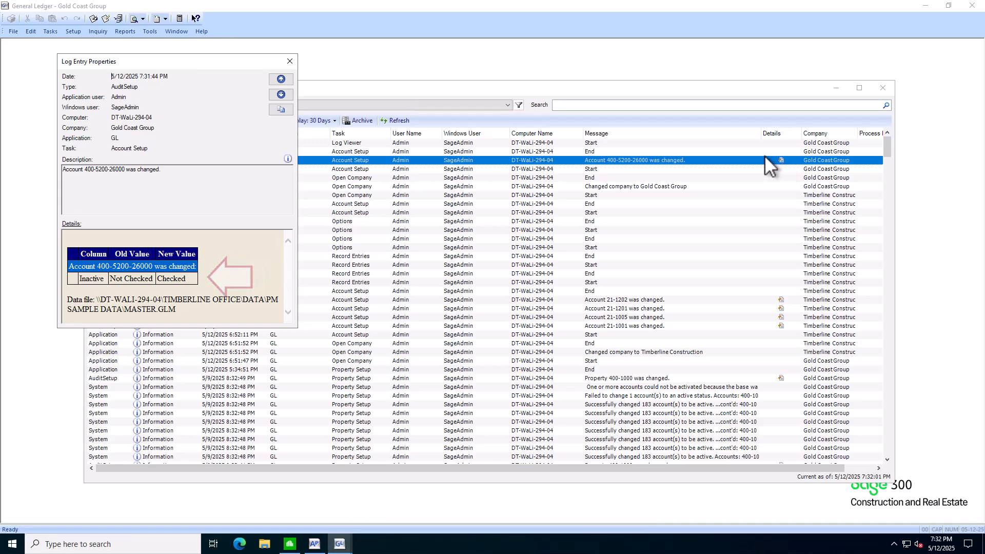
left_click(289, 62)
Search the log for 400 and close the Log Viewer.
left_click(575, 104)
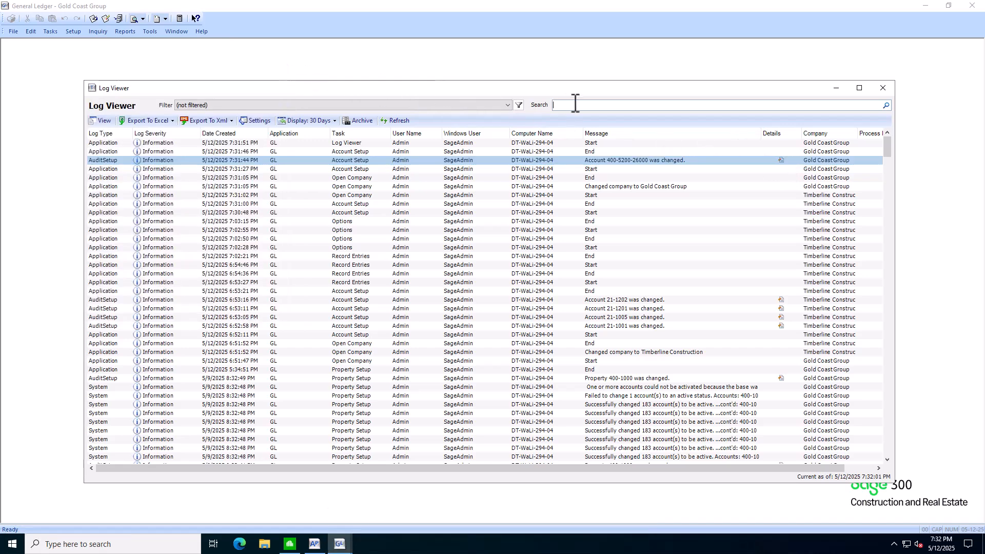
type("400")
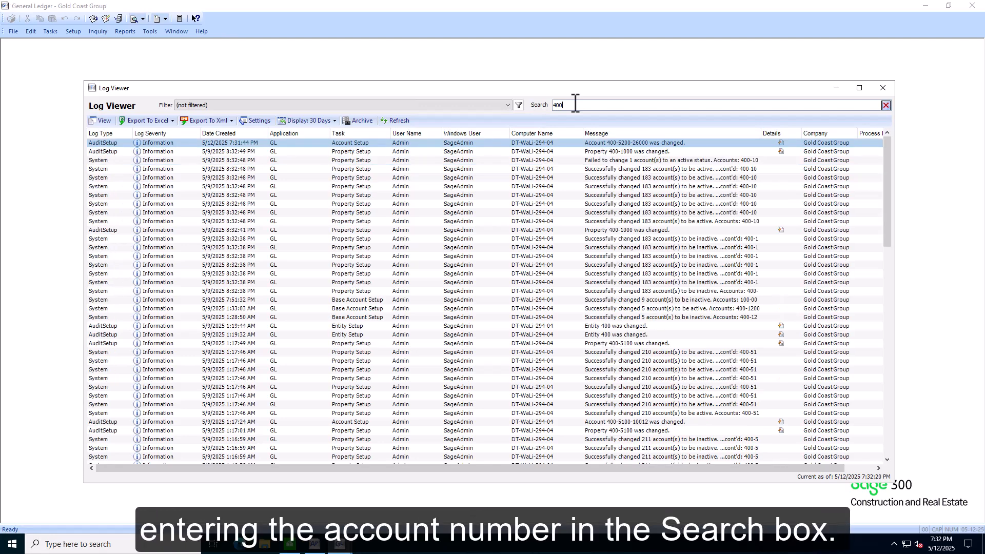
left_click(891, 90)
Start recording a new ledger entry with property prefix 400-5200, Idysys Terrace (RM).
left_click(51, 31)
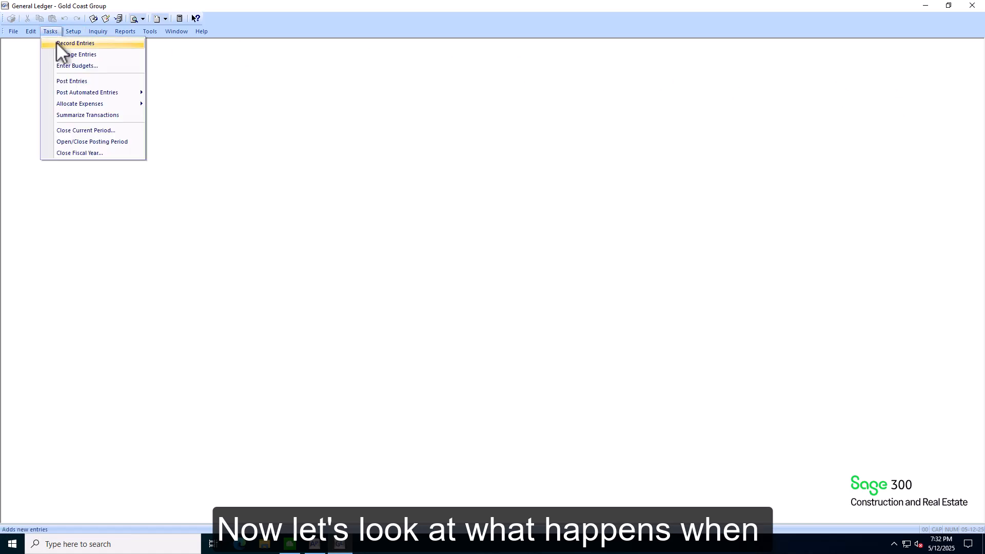
left_click(56, 42)
left_click(474, 156)
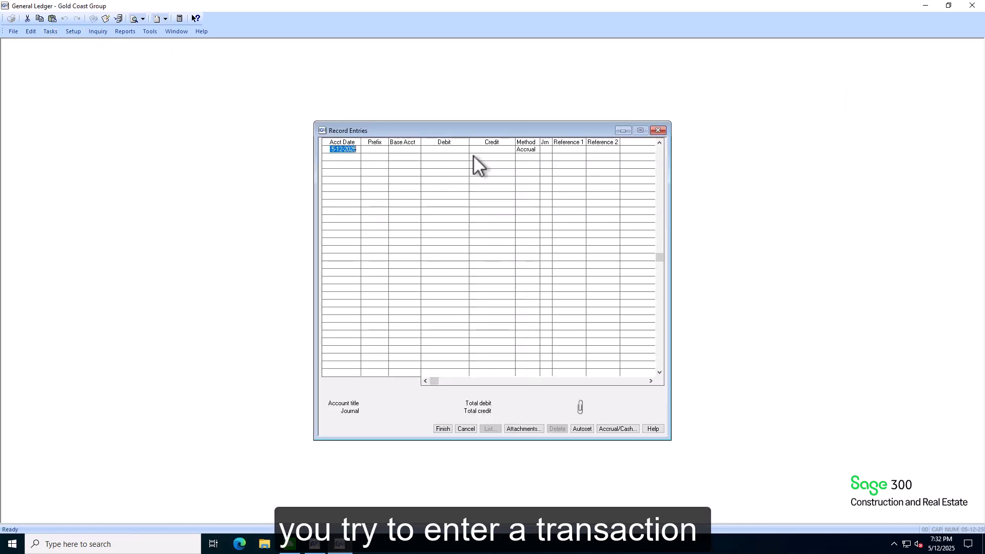
key("Tab")
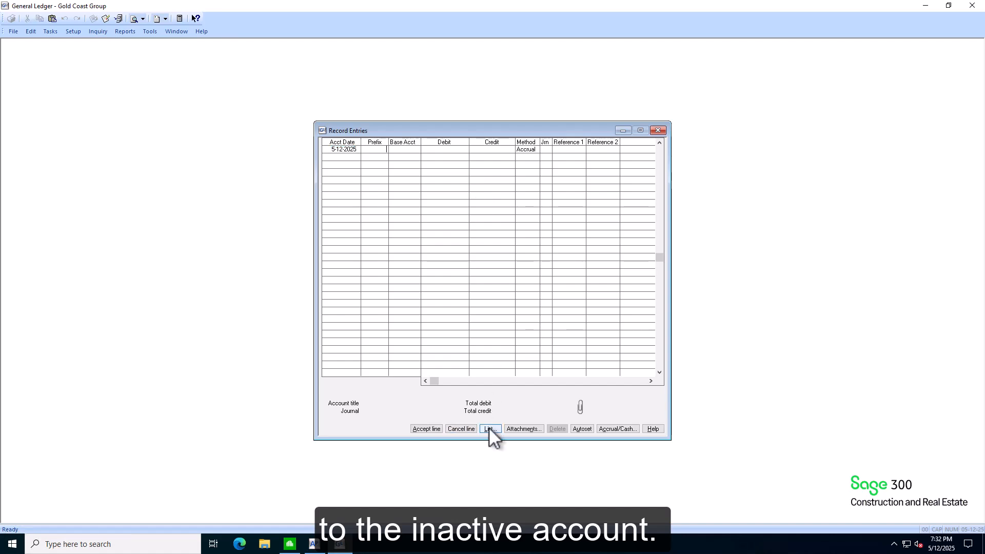
left_click(488, 429)
key("Down")
key("Down")
key("Down")
key("Down")
key("Down")
key("Down")
key("Down")
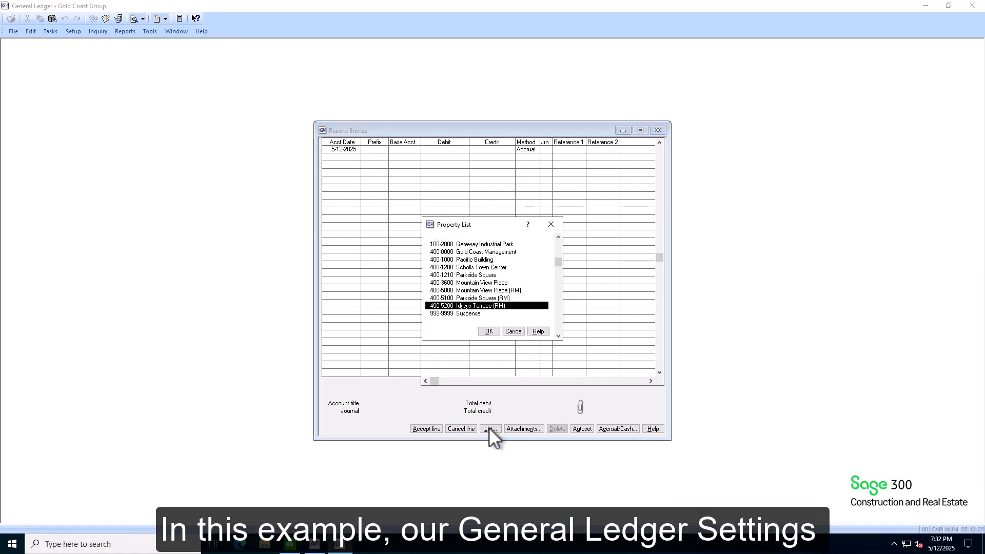
key("Return")
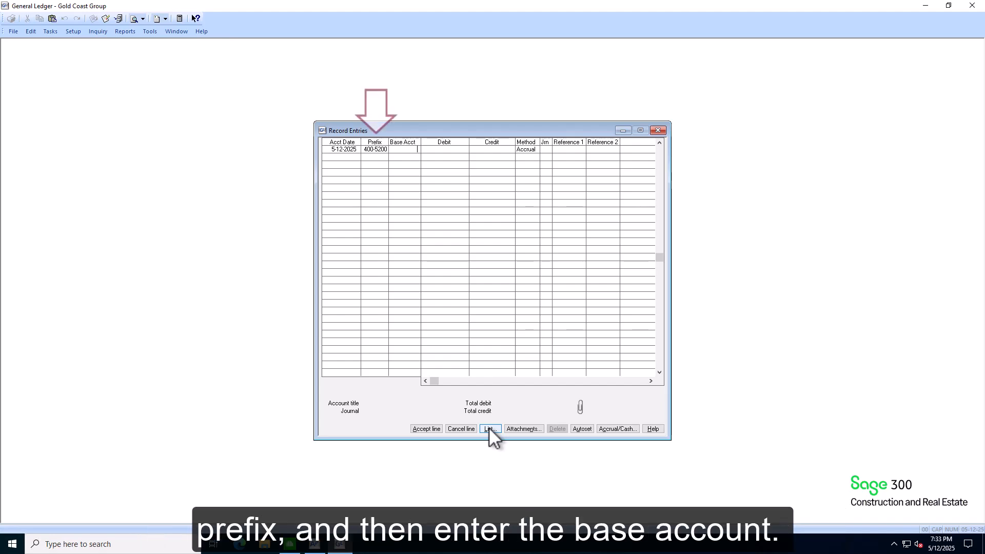
Try to assign base account 26000 (Mortgage Payable) to the entry, and cancel the entry line and the entry window.
left_click(489, 428)
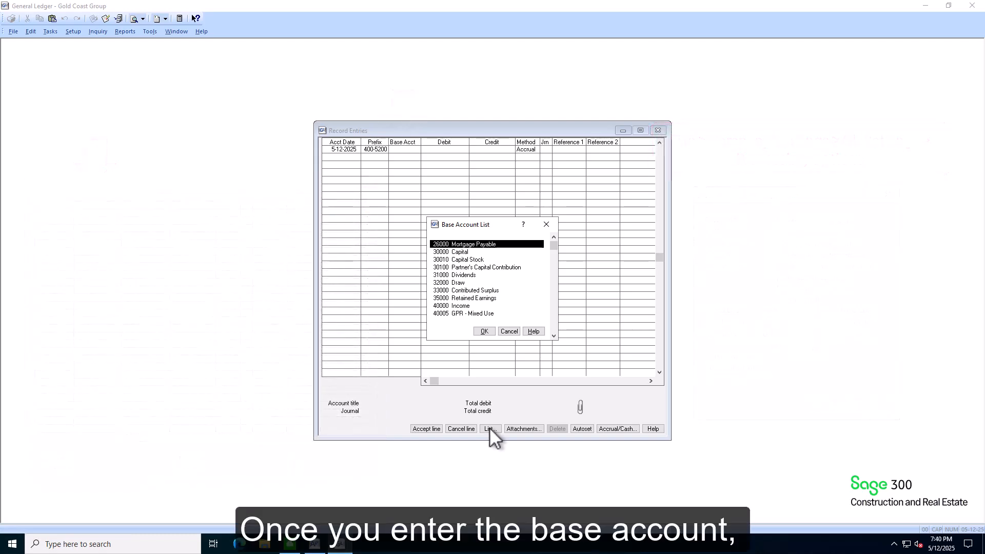
left_click(485, 331)
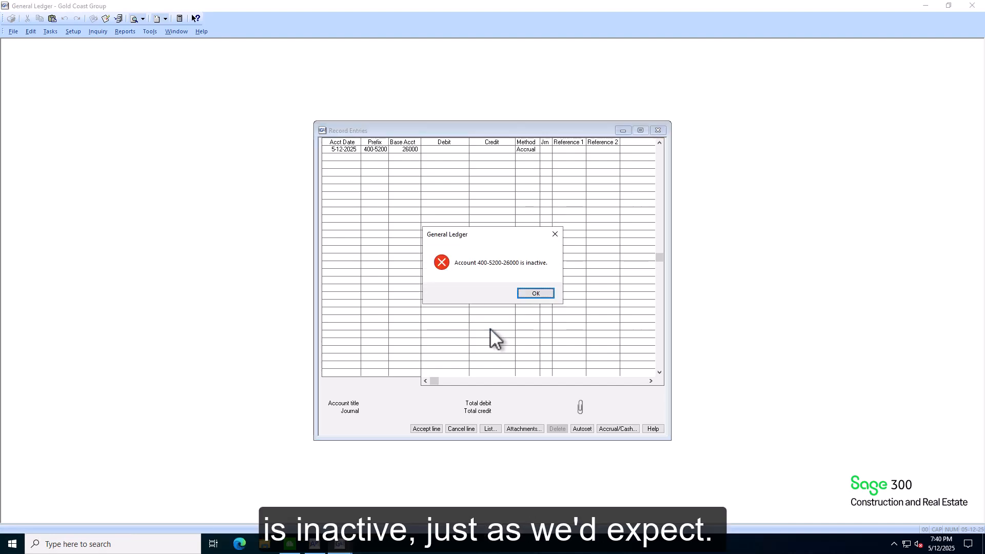
left_click(539, 291)
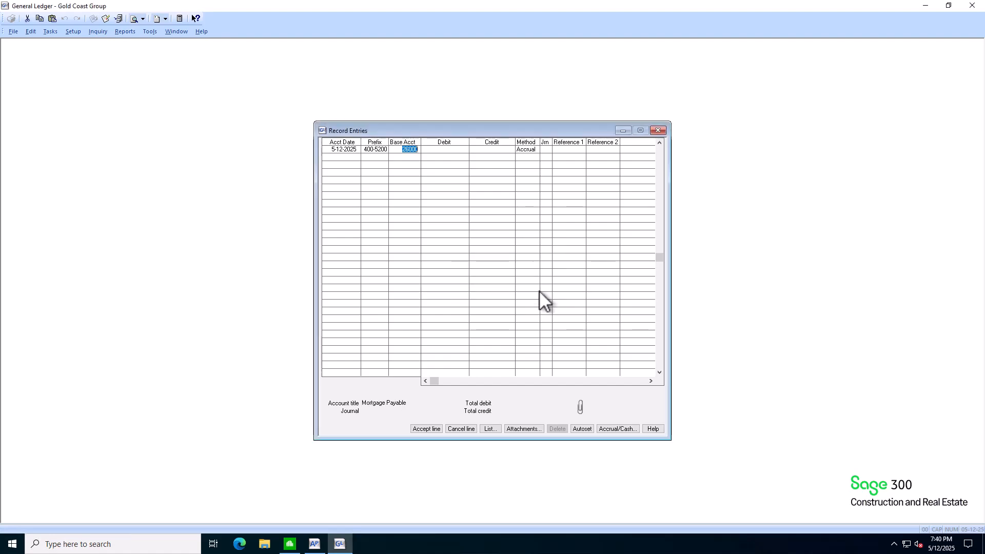
left_click(467, 429)
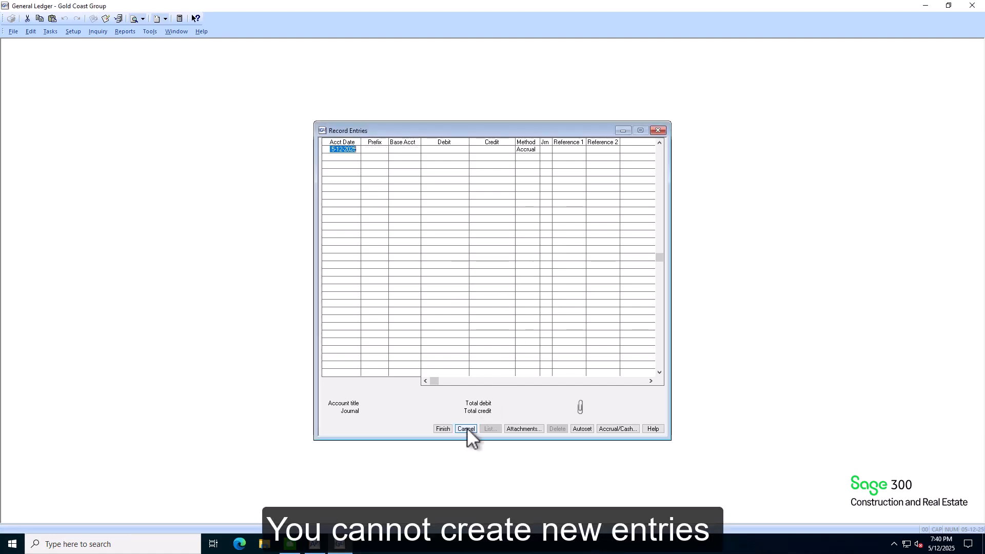
key("Escape")
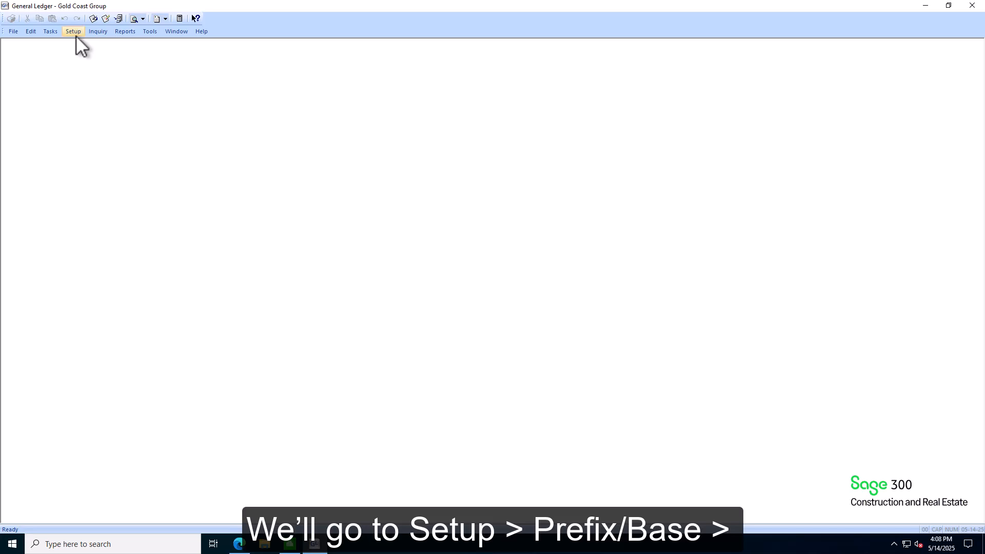
Set base account 10012 (Cash-Operating) to inactive, including all full accounts that use this base.
left_click(76, 35)
mouse_move(81, 50)
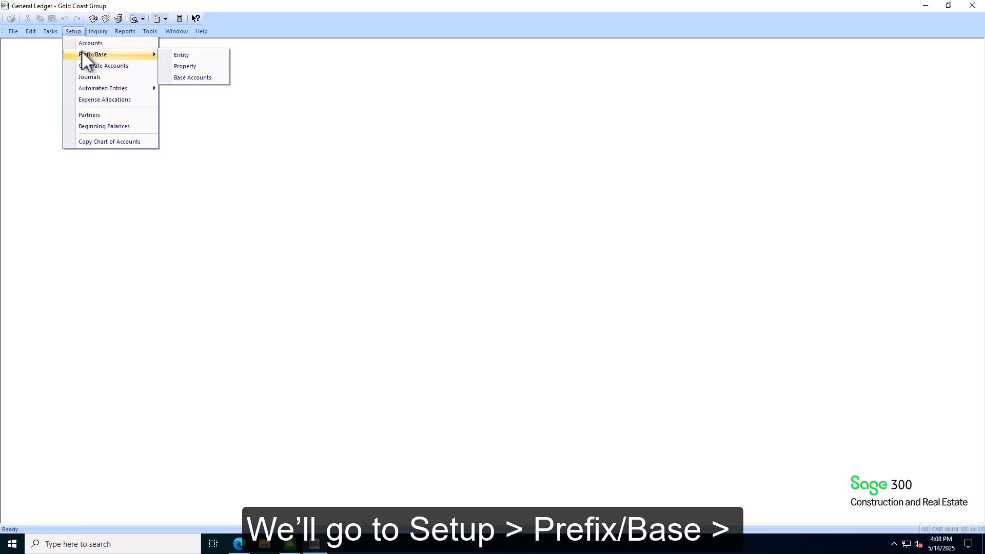
left_click(198, 78)
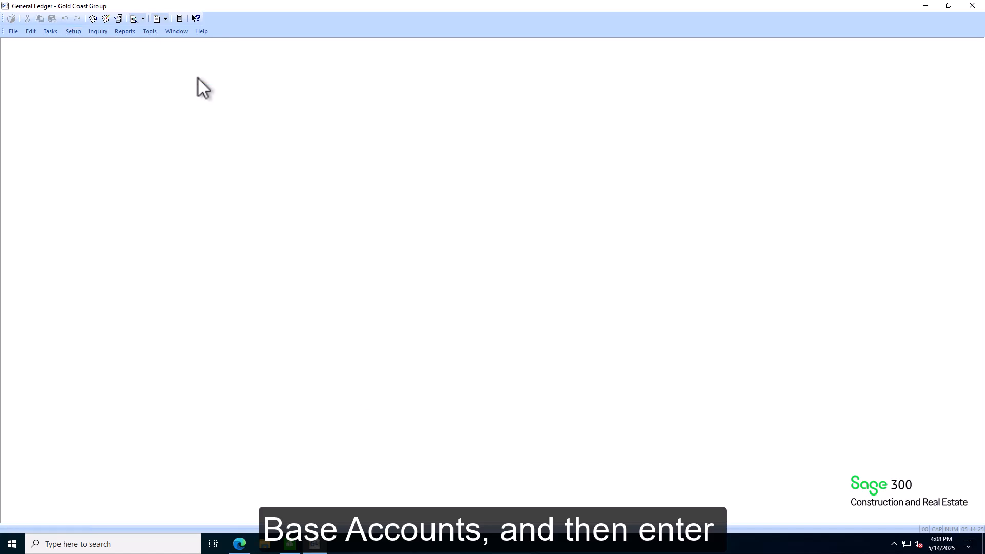
type("10012")
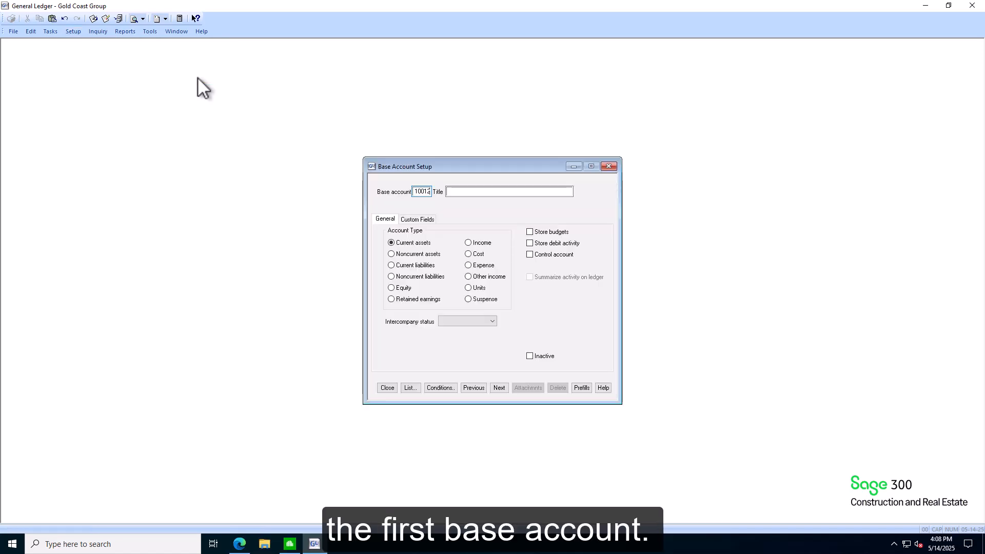
key("Tab")
key("Return")
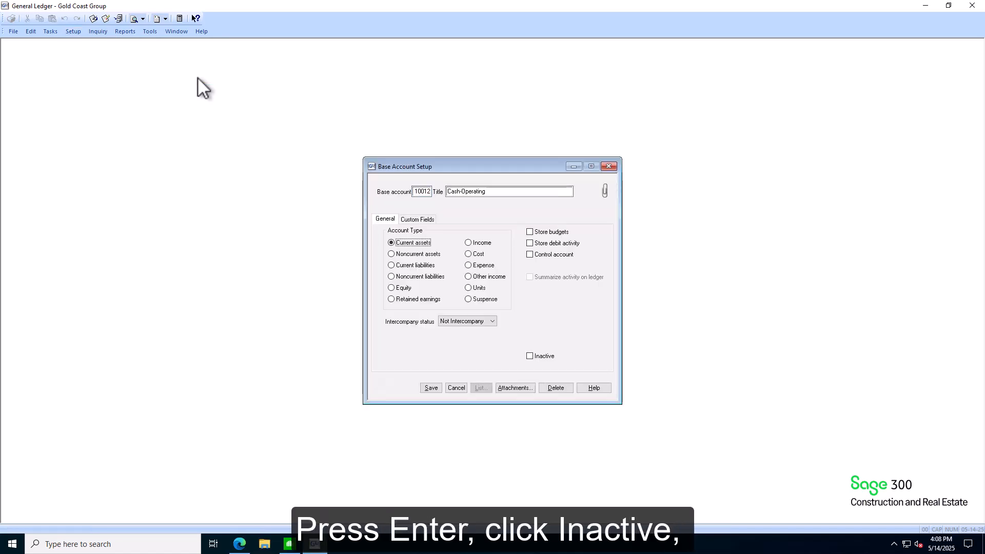
left_click(531, 359)
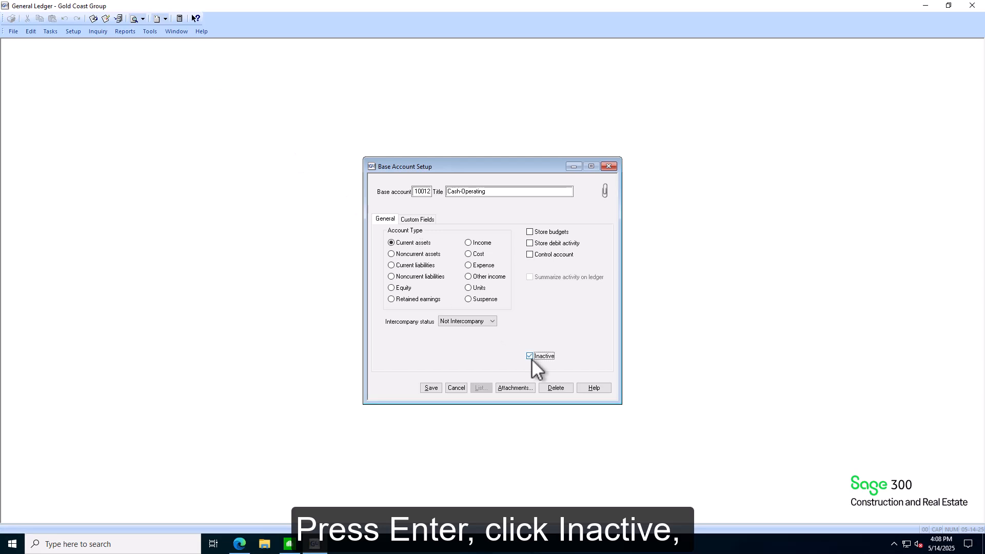
left_click(432, 388)
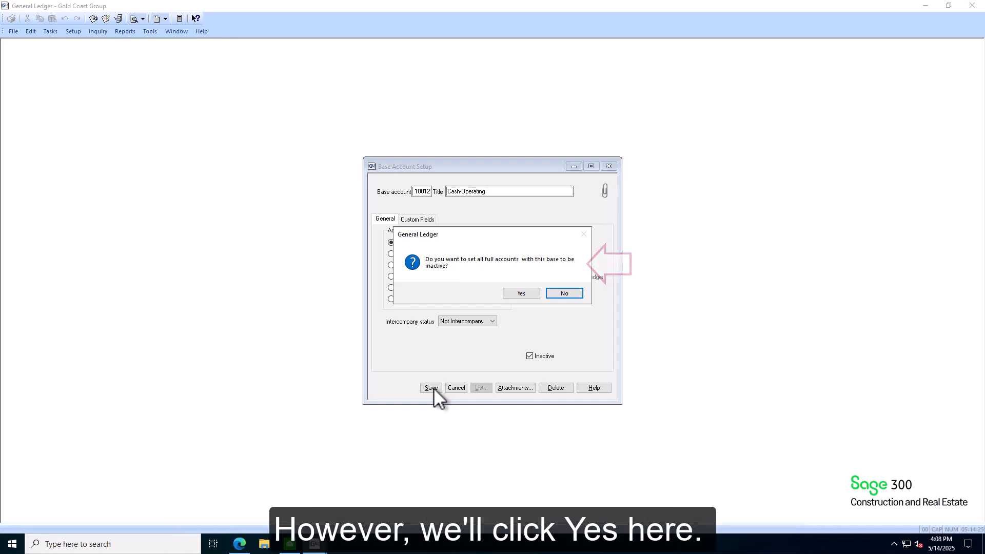
left_click(525, 297)
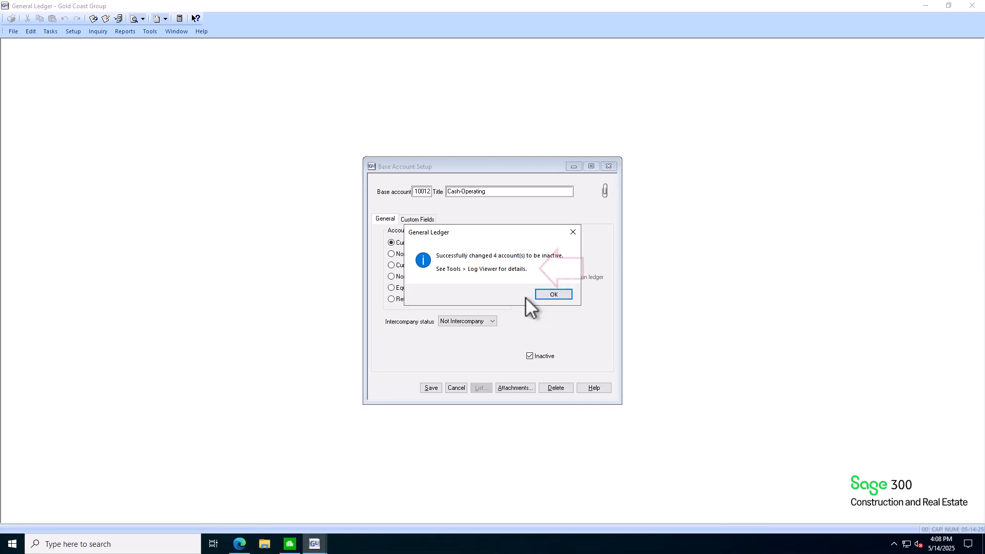
left_click(553, 295)
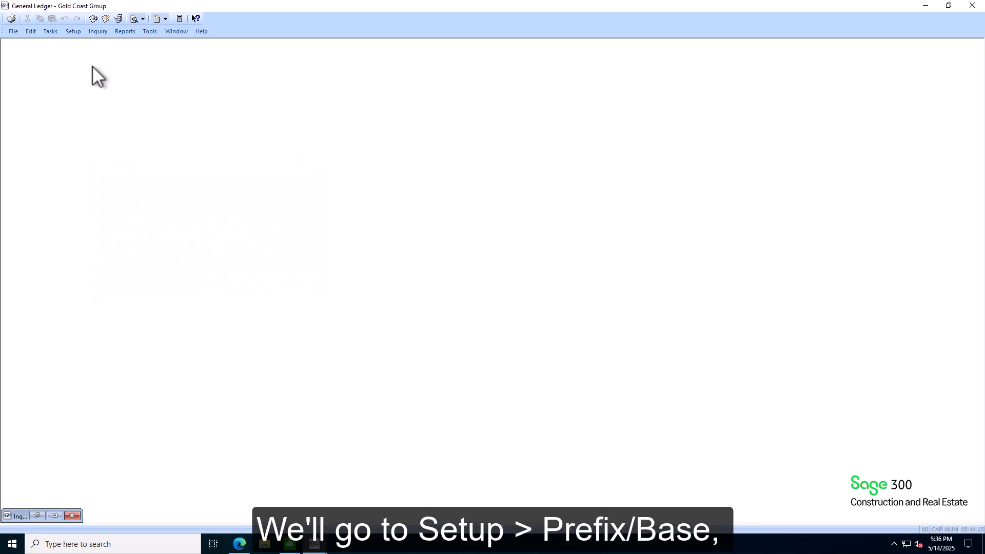
Set property prefix 400-1200 (Scholls Town Center) to inactive, together with all full accounts under this property.
left_click(75, 32)
mouse_move(92, 53)
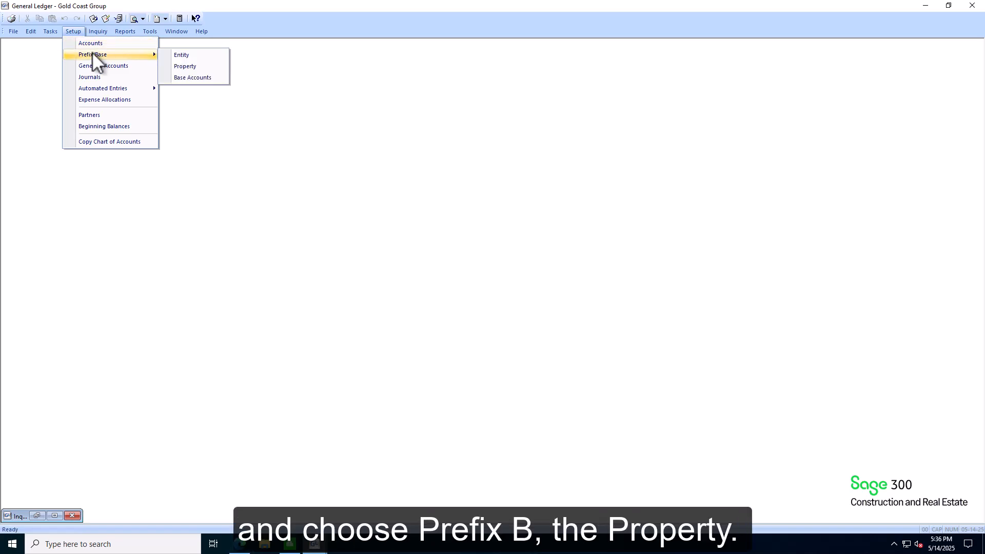
left_click(216, 69)
type("00120C")
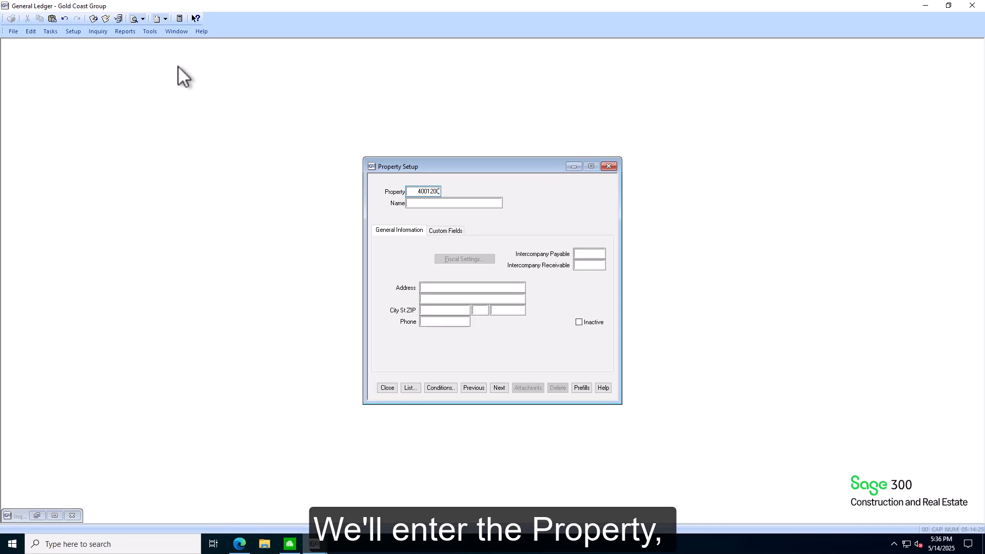
key("Return")
key("Return")
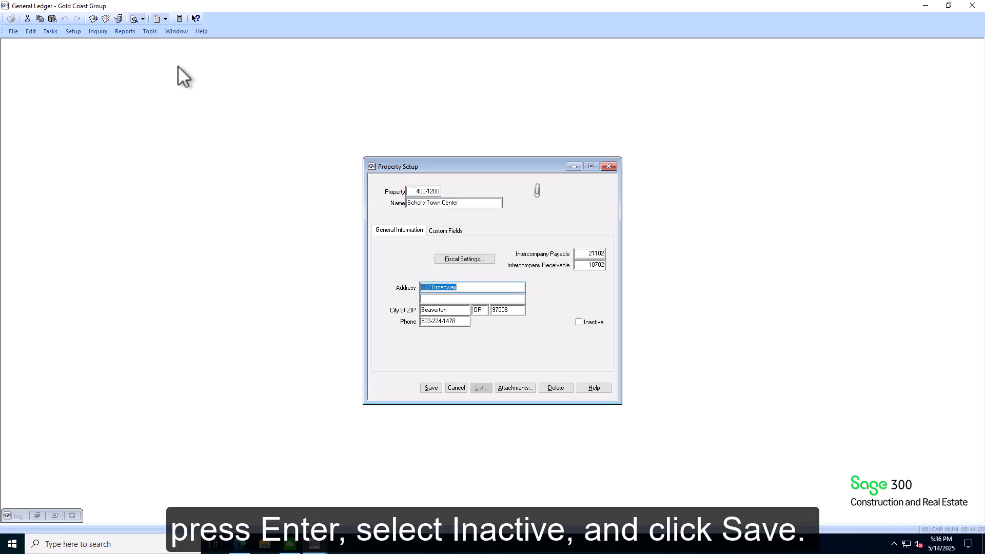
left_click(579, 323)
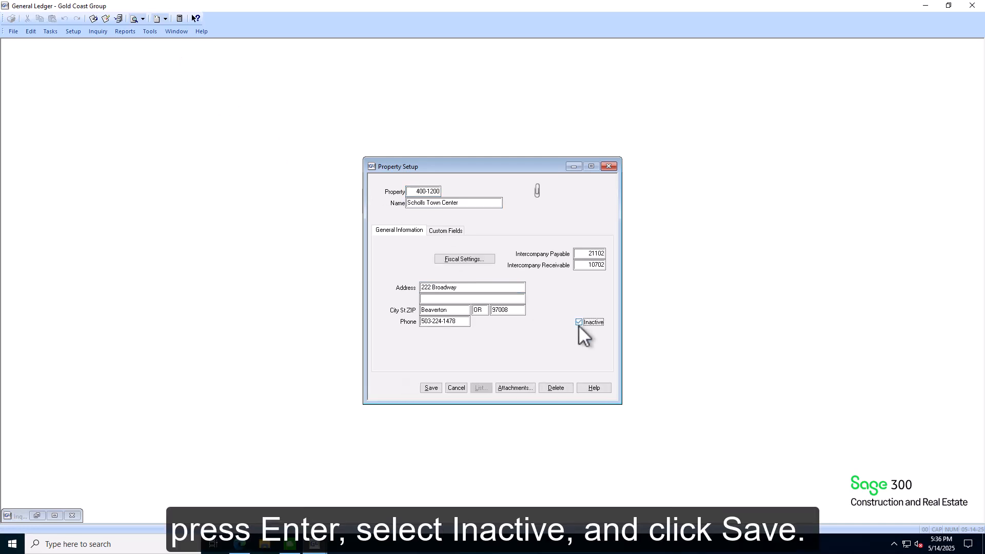
left_click(429, 387)
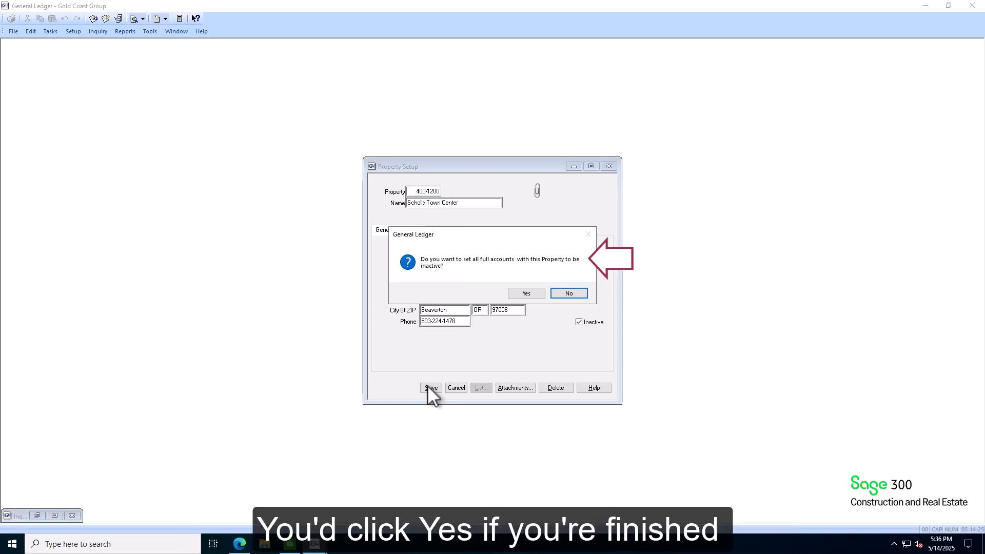
left_click(538, 293)
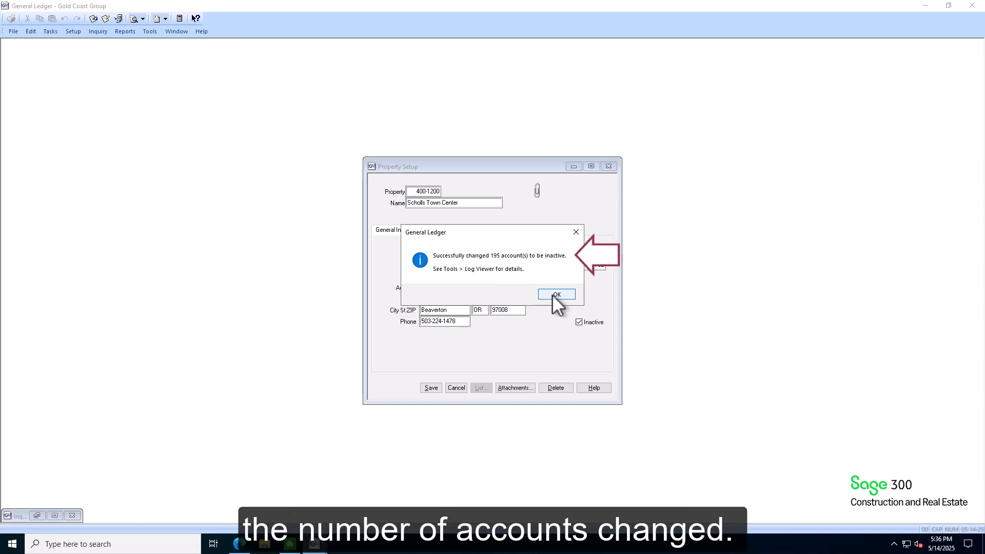
left_click(552, 294)
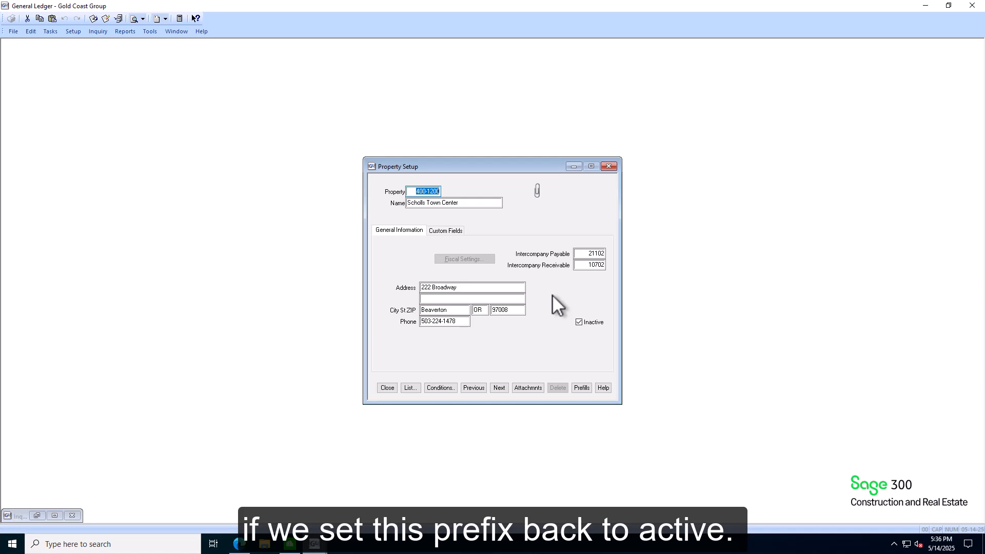
Set property 400-1200 and its full accounts back to active, and close the property setup.
key("Tab")
key("Tab")
left_click(578, 322)
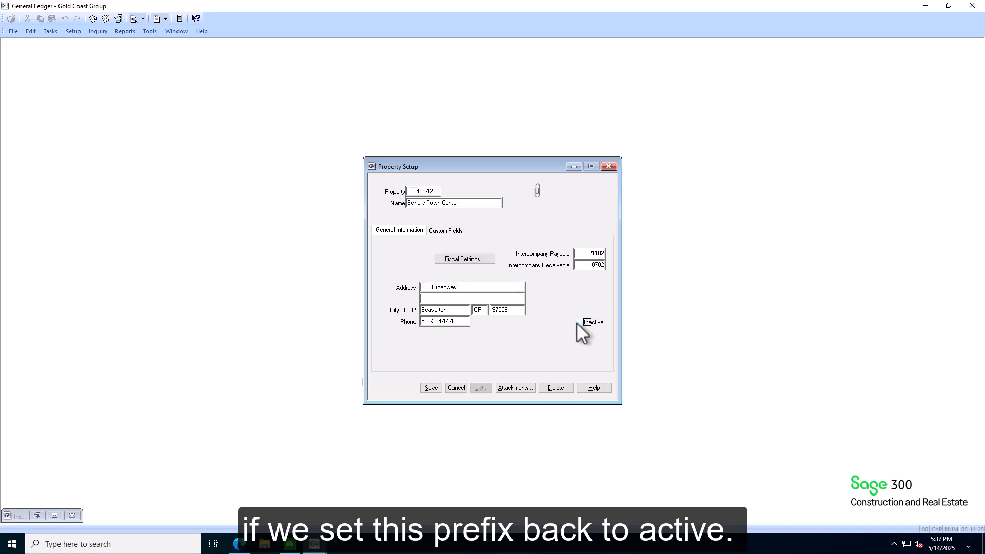
left_click(431, 388)
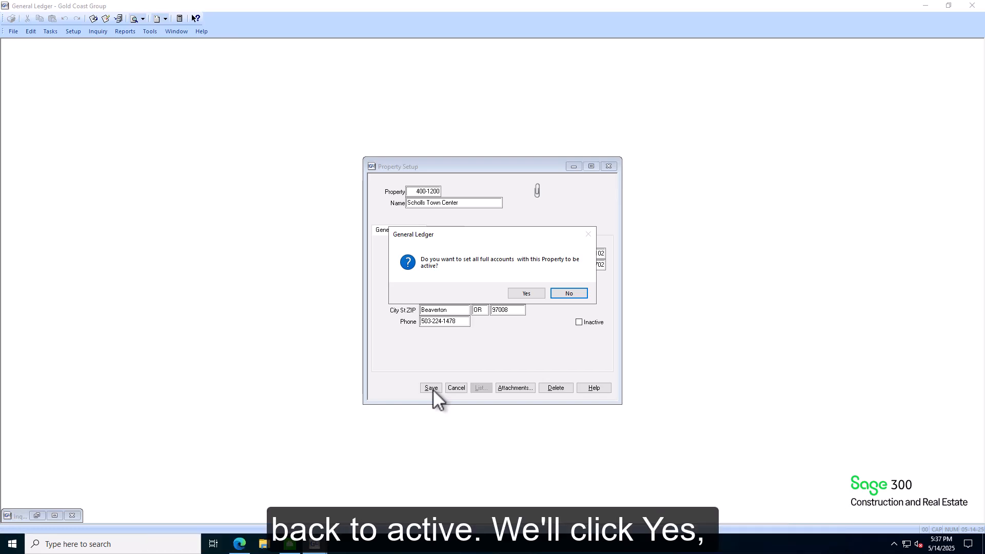
left_click(526, 293)
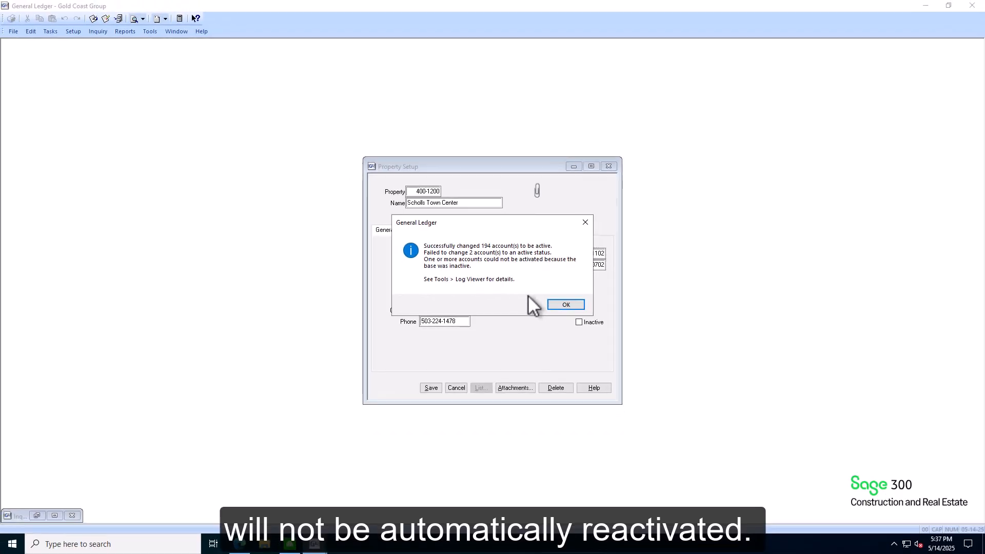
left_click(566, 304)
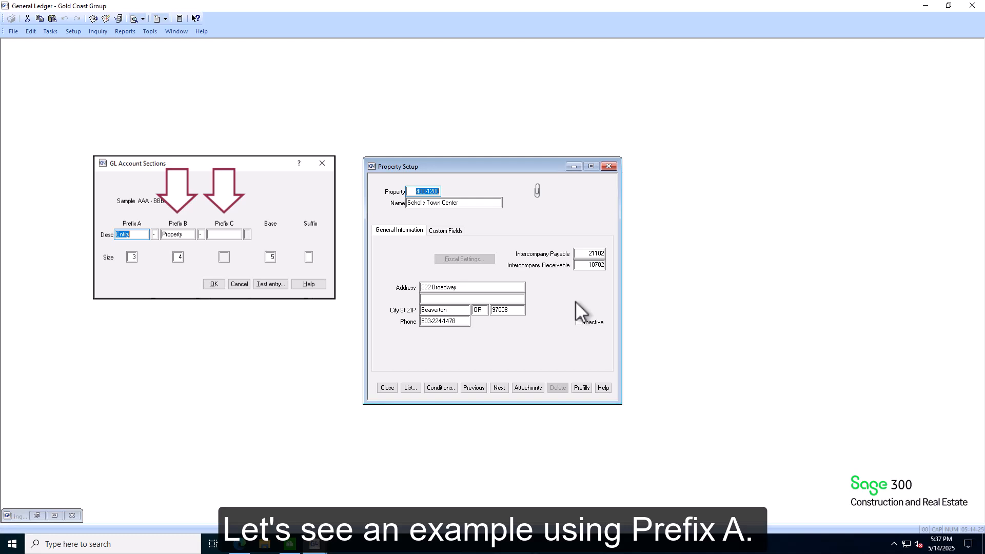
left_click(387, 388)
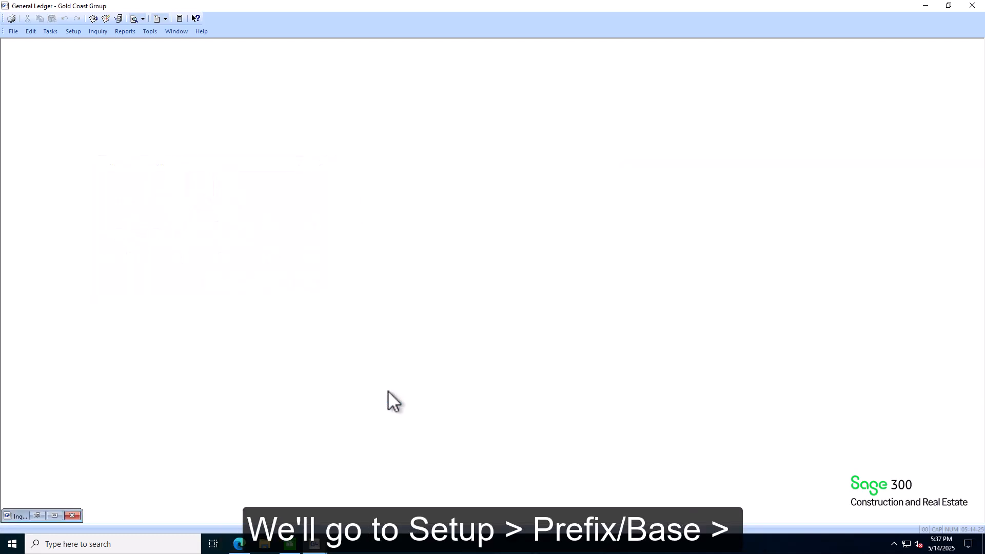
Set entity prefix 400 (Gold Coast Management) to inactive without deactivating its property prefixes and full accounts.
left_click(74, 32)
mouse_move(124, 53)
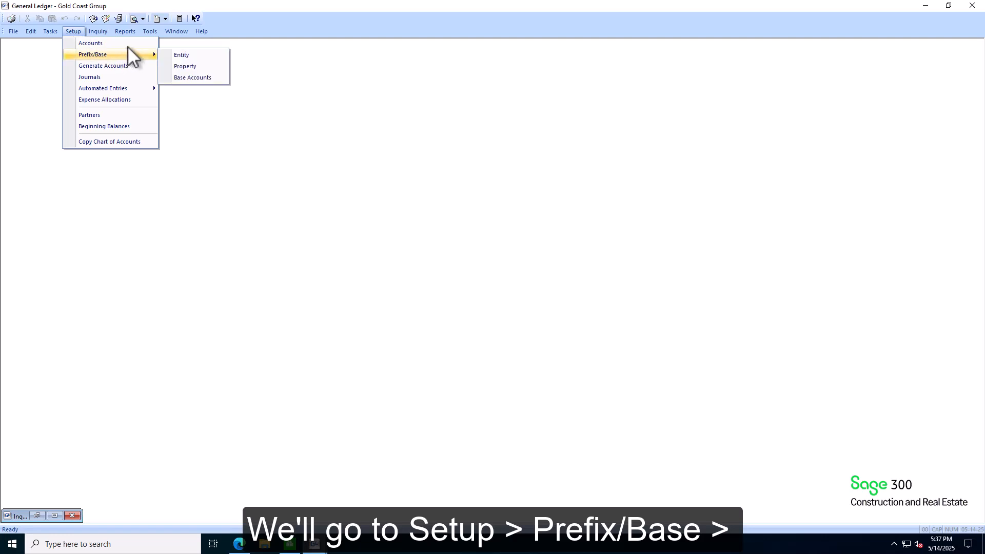
left_click(180, 56)
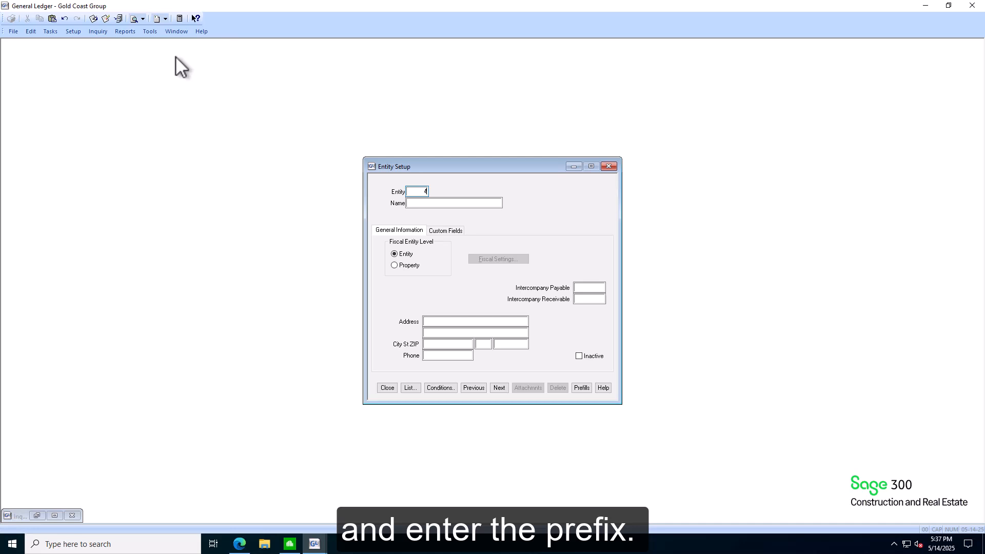
type("400")
key("Return")
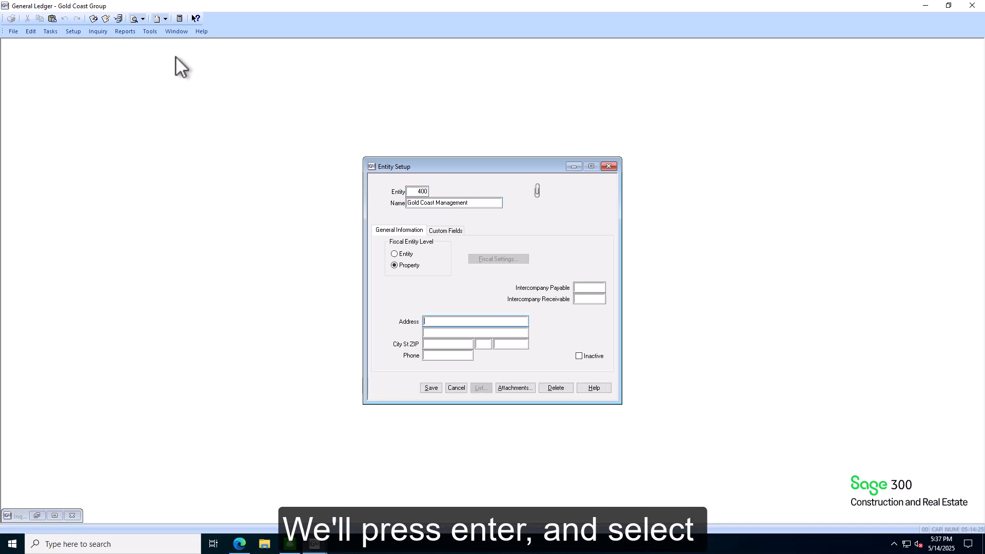
left_click(583, 356)
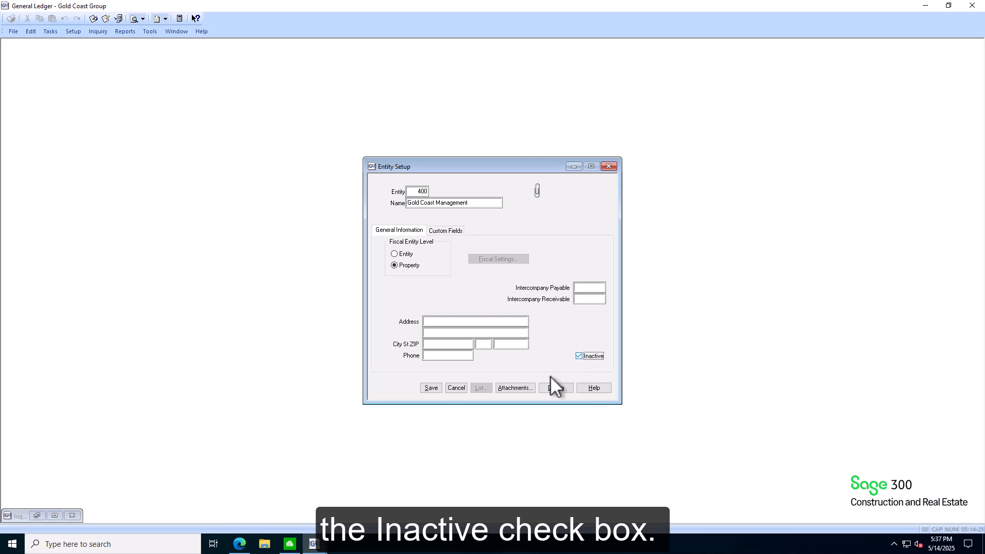
left_click(425, 388)
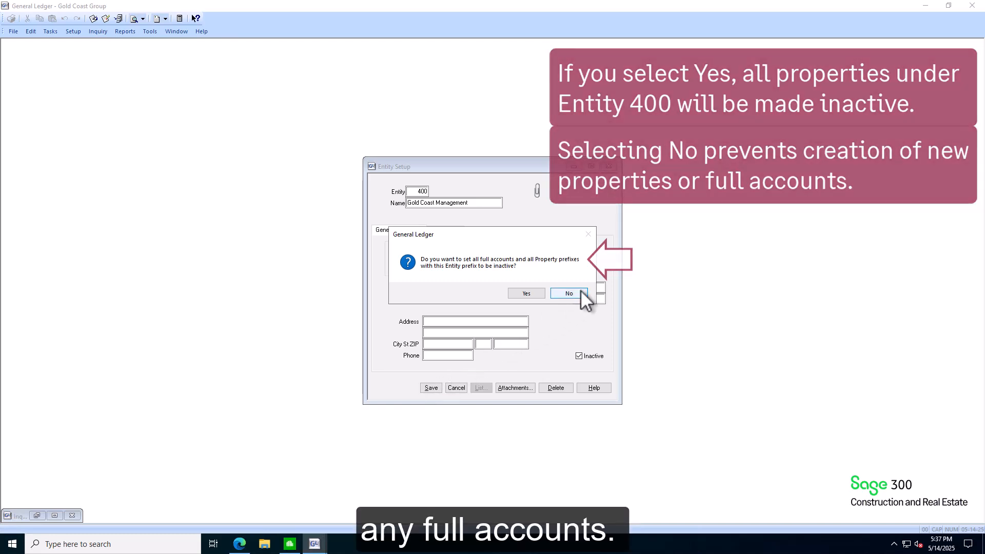
left_click(580, 291)
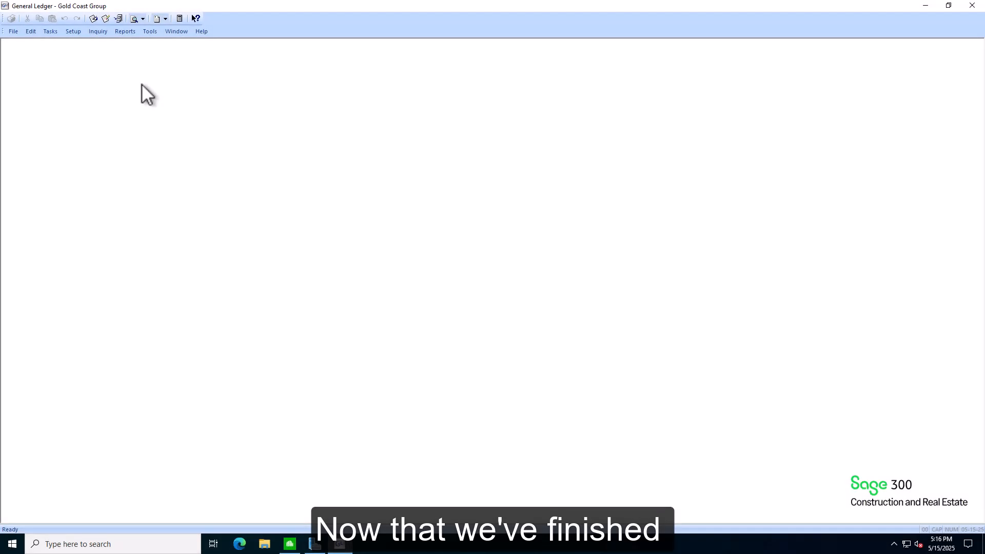
Turn off auditing of setup activity in the General Ledger options.
left_click(150, 30)
left_click(162, 194)
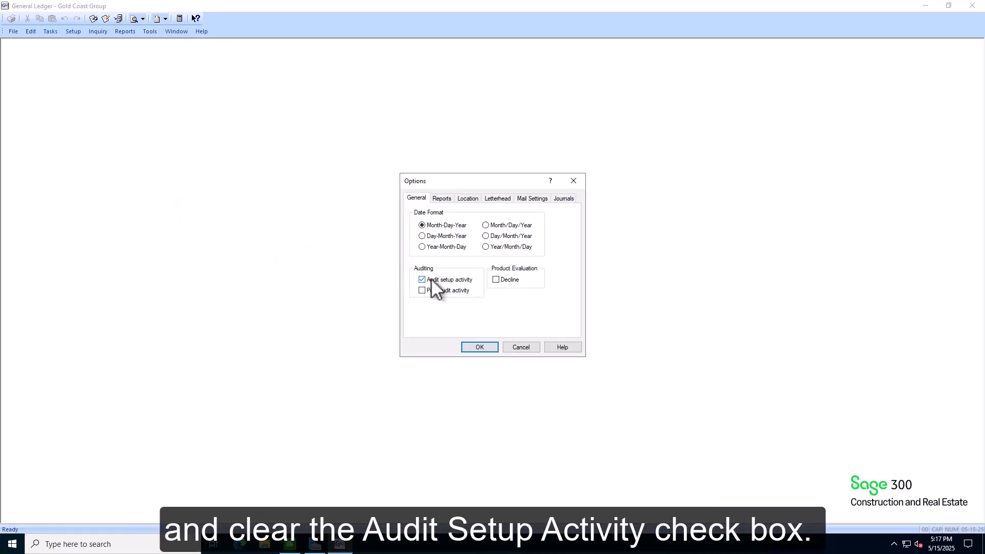
left_click(431, 278)
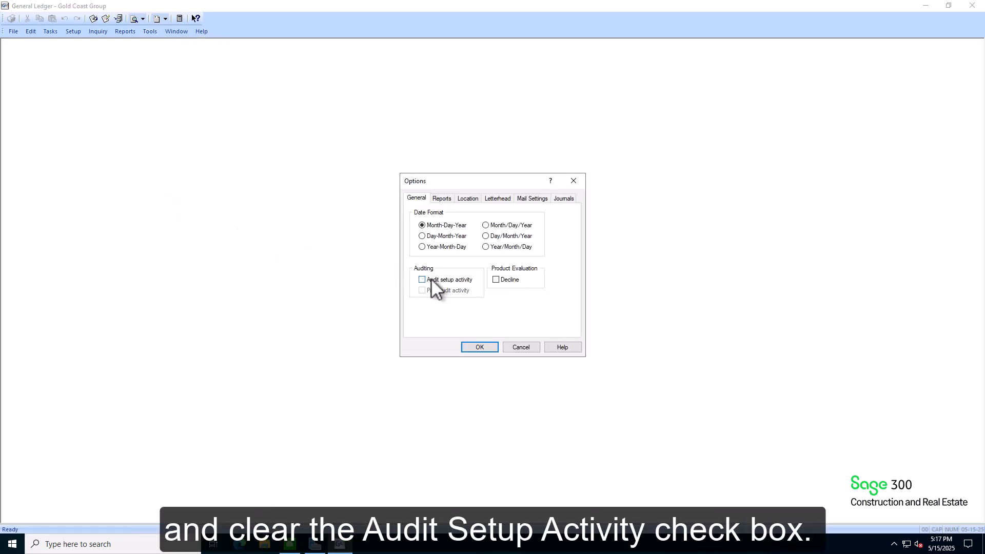
left_click(485, 349)
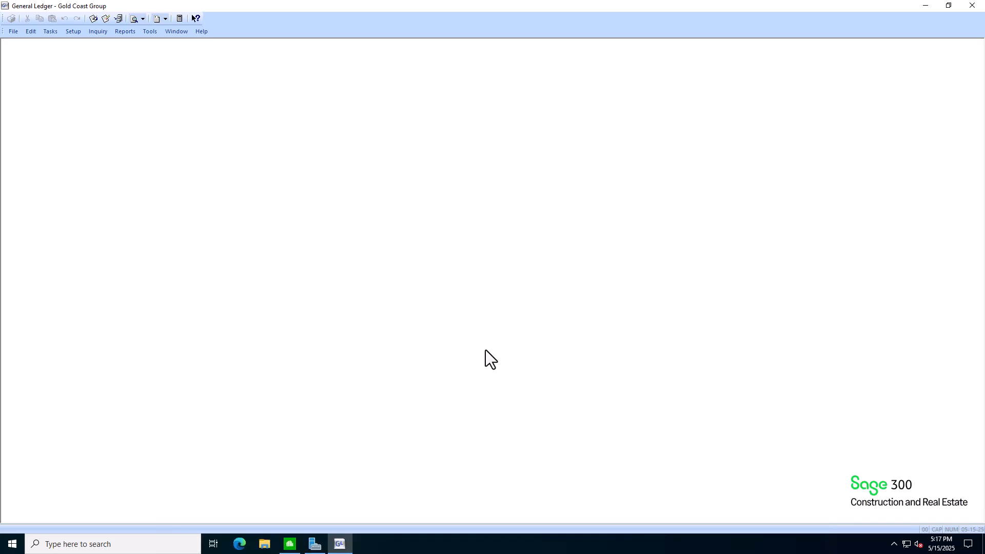